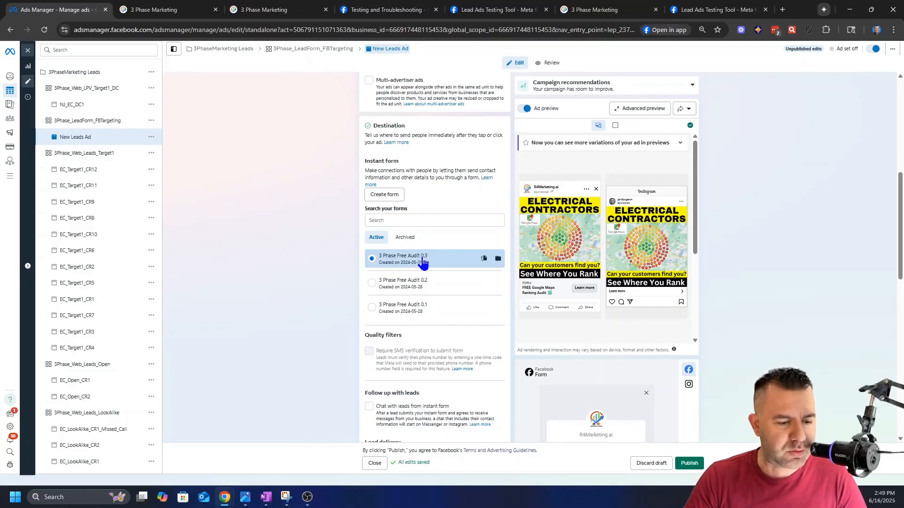
Step: Switch to the 3 Phase Marketing CRM and open its Integrations settings
left_click(151, 17)
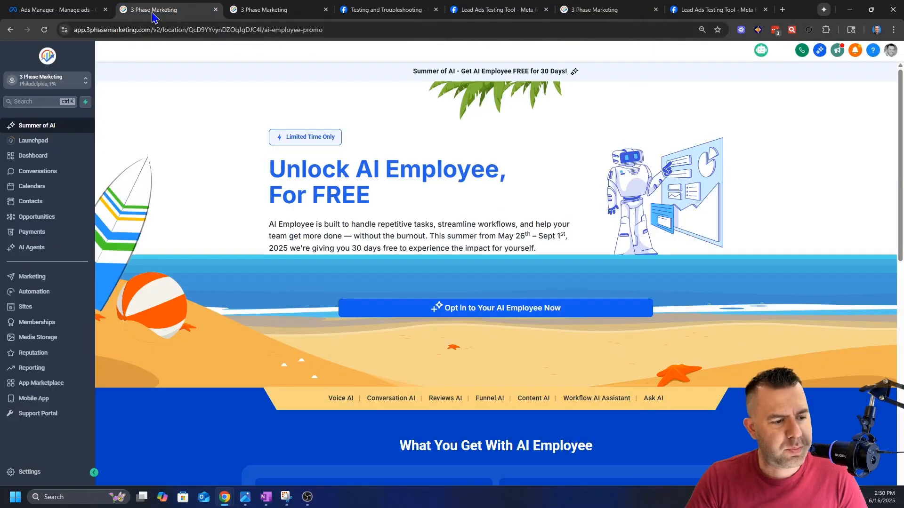
left_click(33, 472)
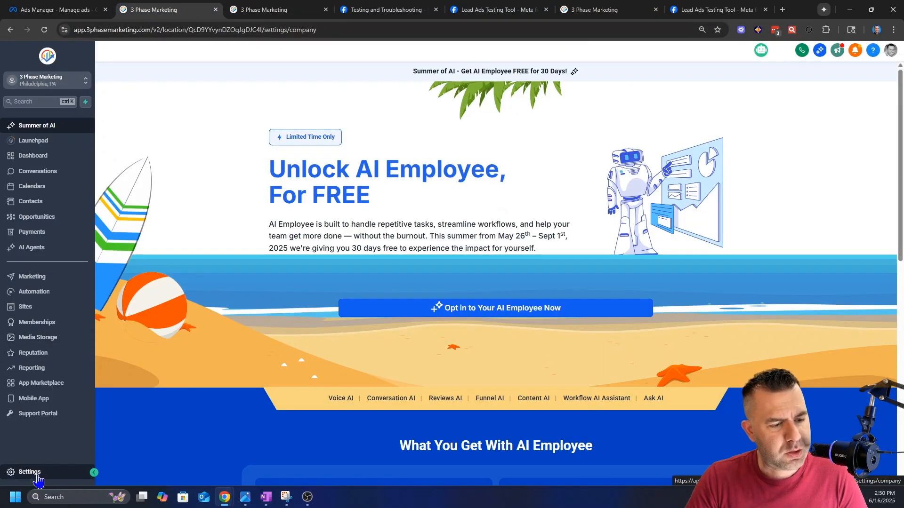
scroll(36, 400, "down", 3)
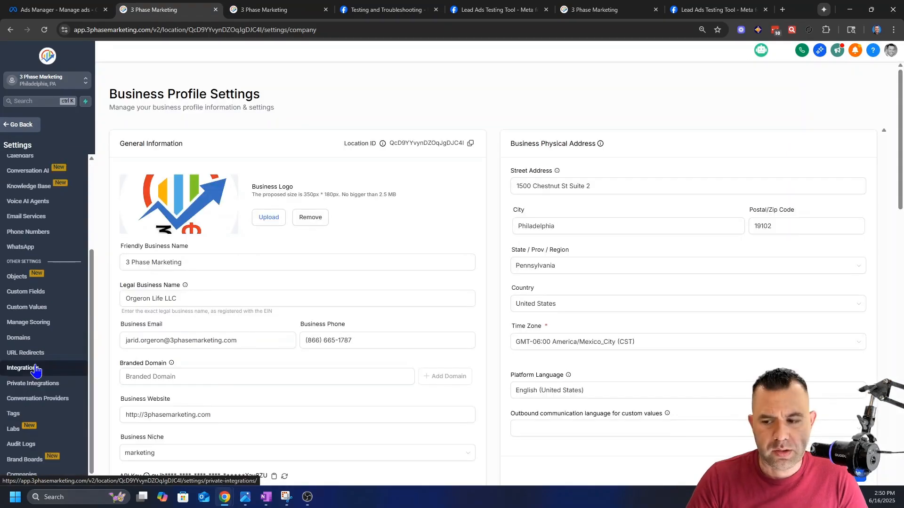
left_click(36, 370)
Step: Check which Facebook pages are selected for lead syncing in the Facebook and Instagram integration, leaving the selection as is
scroll(202, 292, "down", 3)
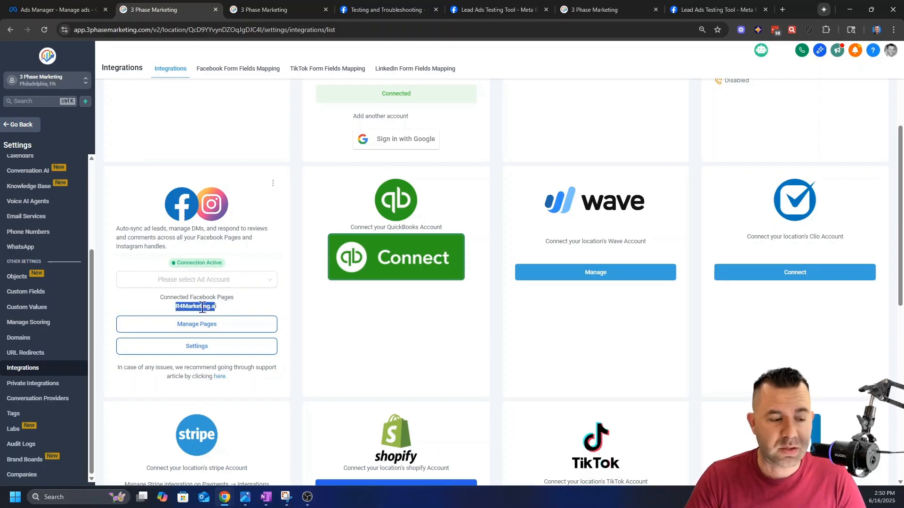
left_click(194, 325)
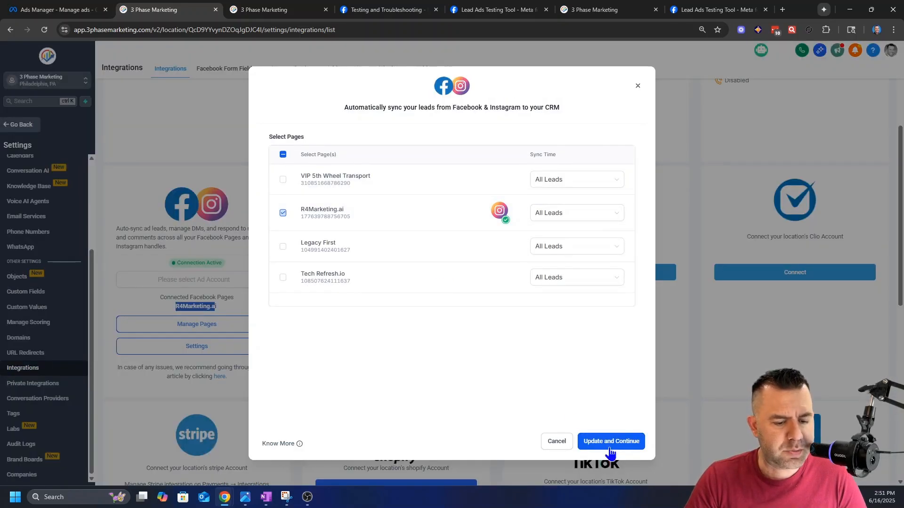
left_click(638, 87)
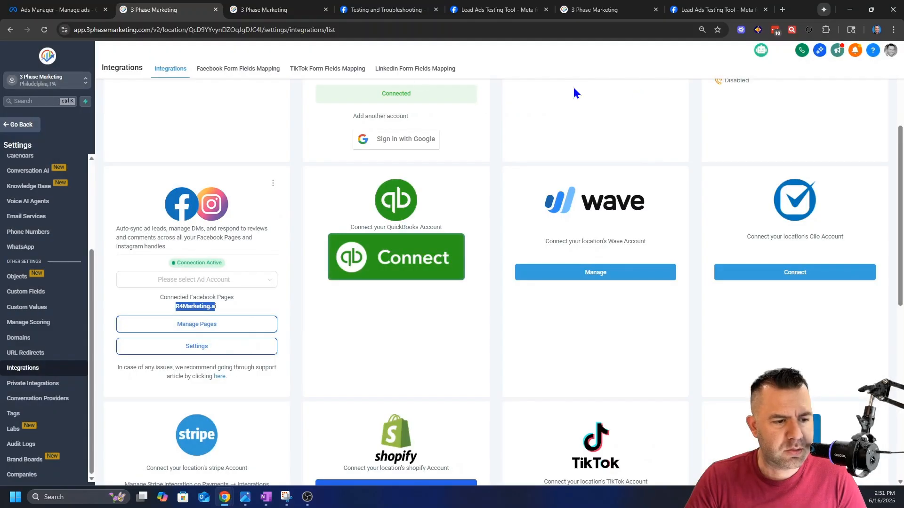
Step: Open the Facebook form fields mapping and compare its R4Marketing.ai forms with the instant forms in the Ads Manager lead ad
left_click(233, 71)
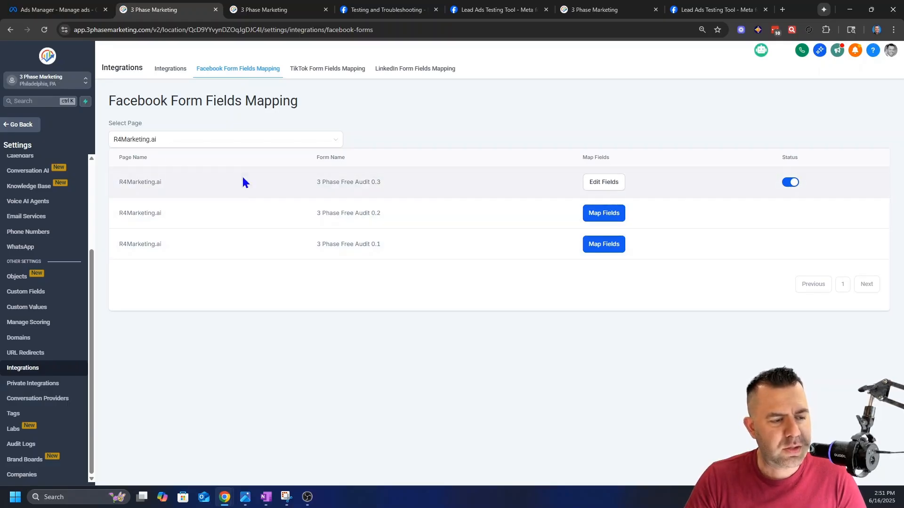
left_click(55, 9)
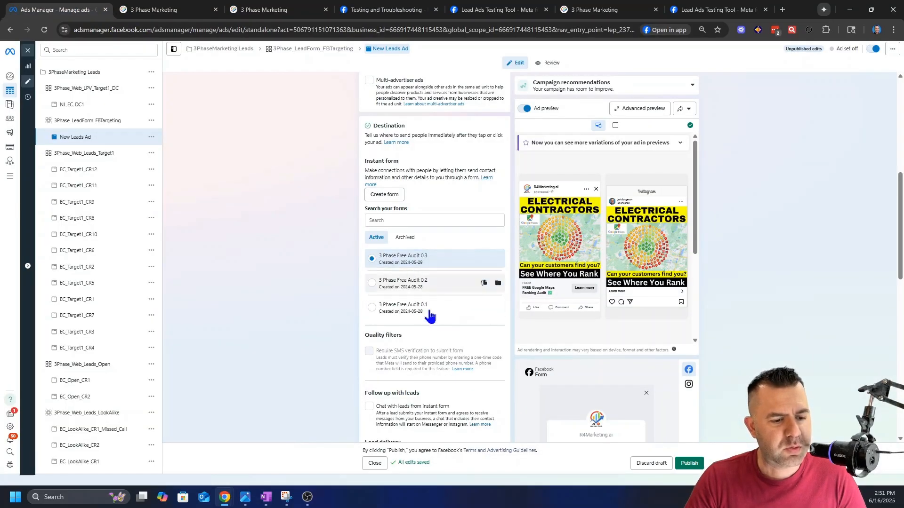
left_click(155, 9)
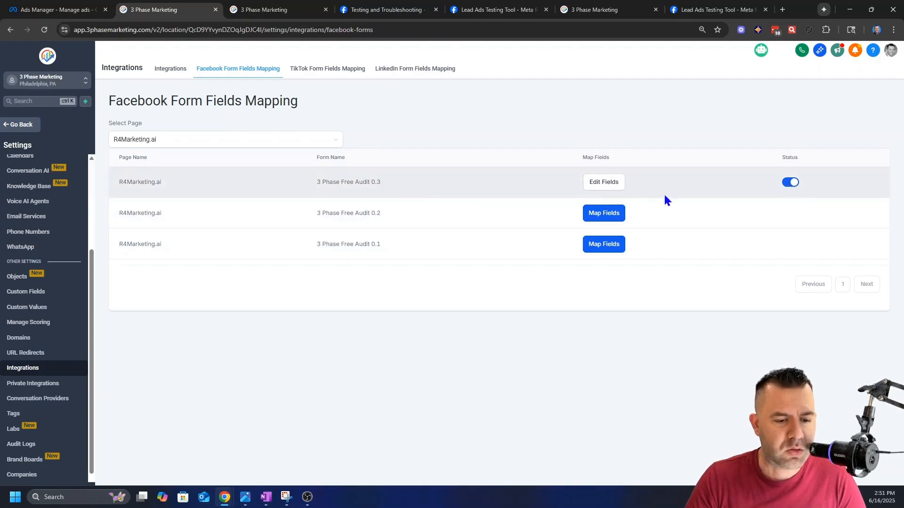
Step: Review the CRM field mapping of the 3 Phase Free Audit 0.3 form against the lead ad and confirm it
left_click(593, 188)
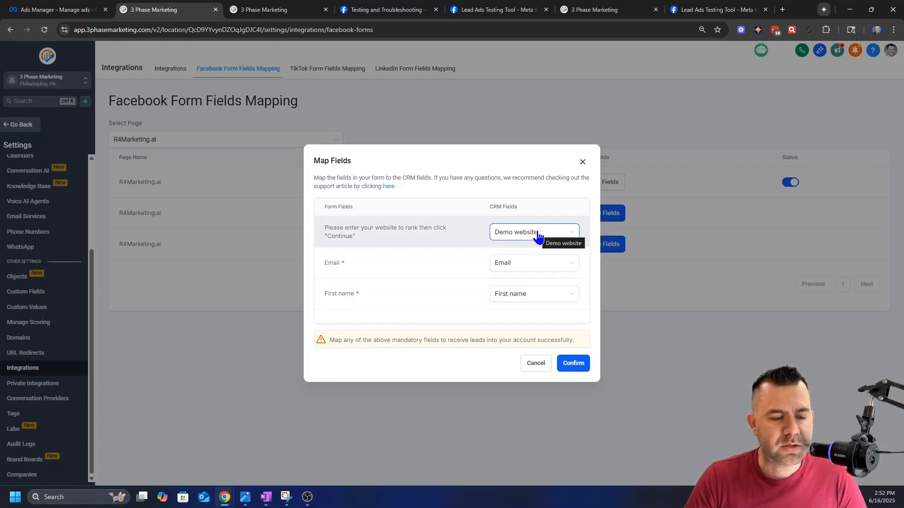
left_click(61, 10)
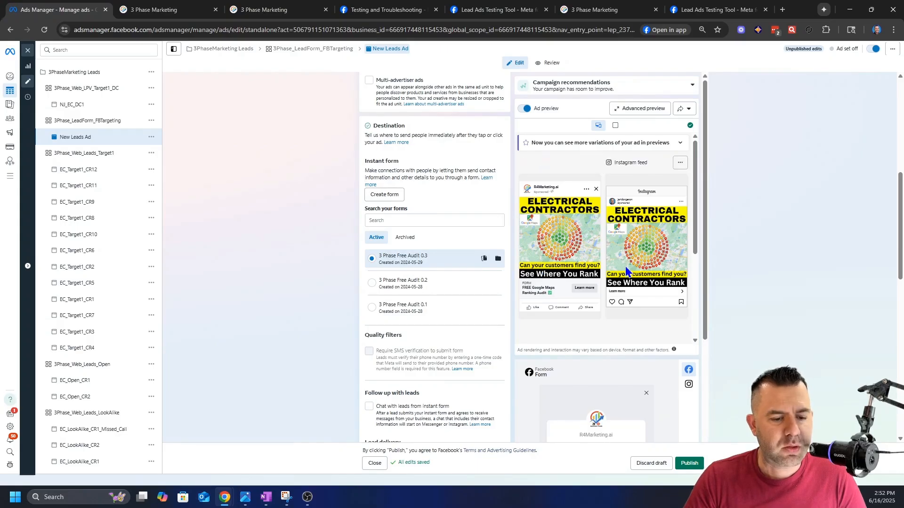
left_click(156, 10)
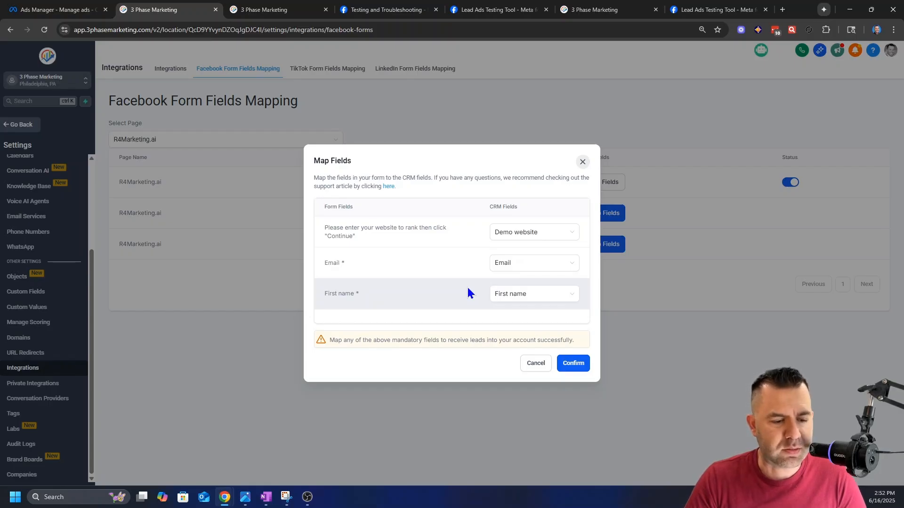
left_click(573, 362)
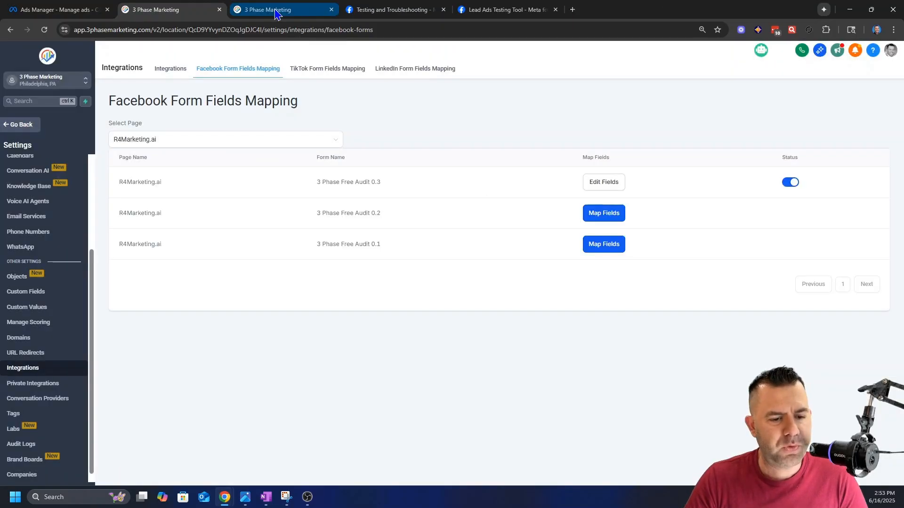
Step: Leave the CRM settings and open the automation workflow list
left_click(276, 14)
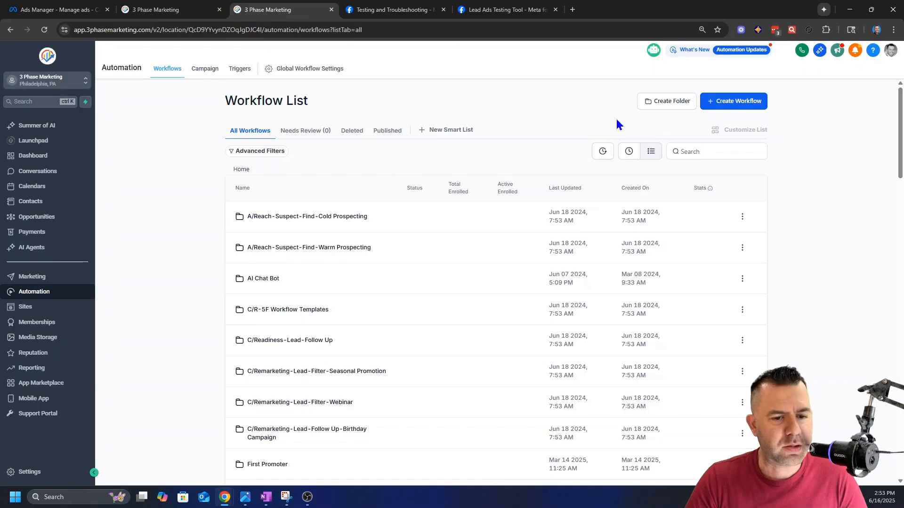
left_click(21, 129)
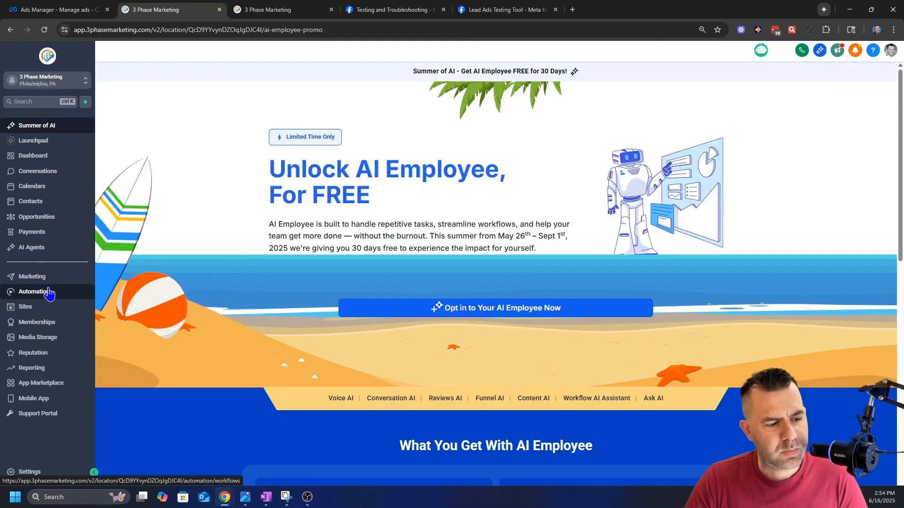
left_click(49, 293)
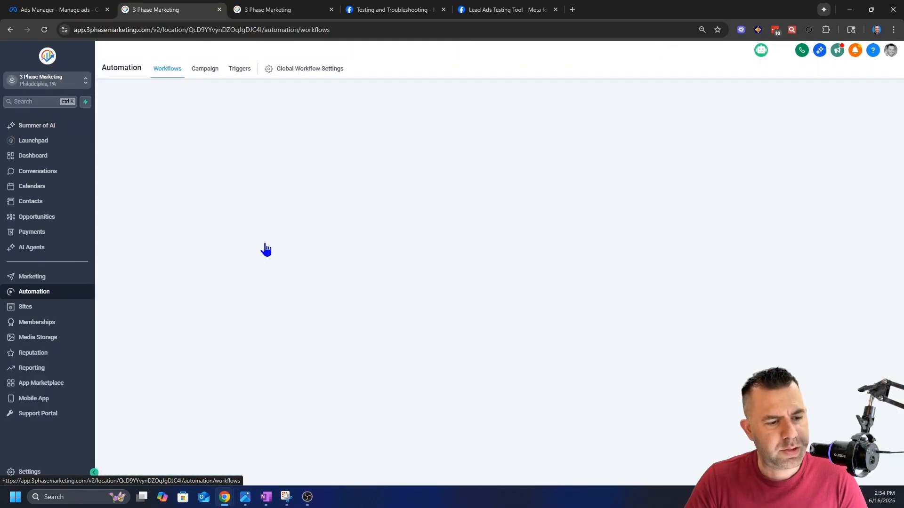
Step: Create a new workflow from the Fast Five recipe and accept the If/Else conditions upgrade
left_click(726, 103)
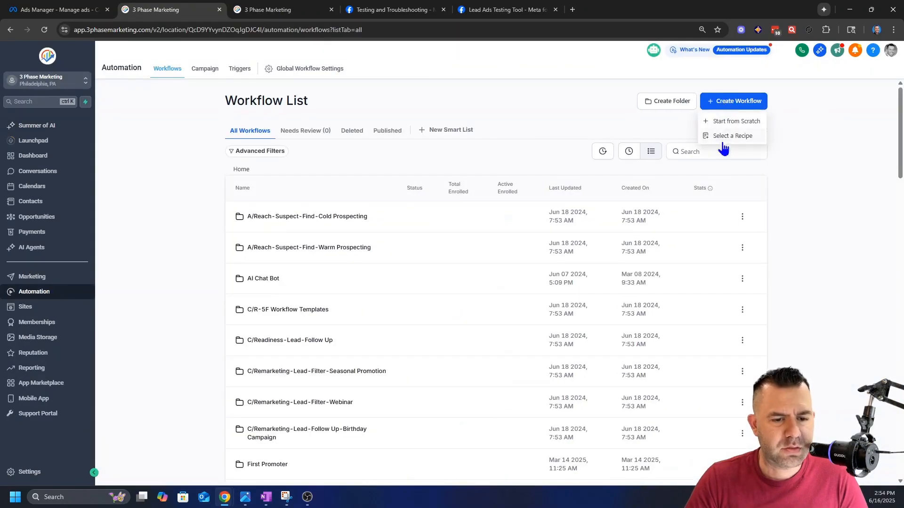
left_click(723, 136)
scroll(389, 287, "down", 10)
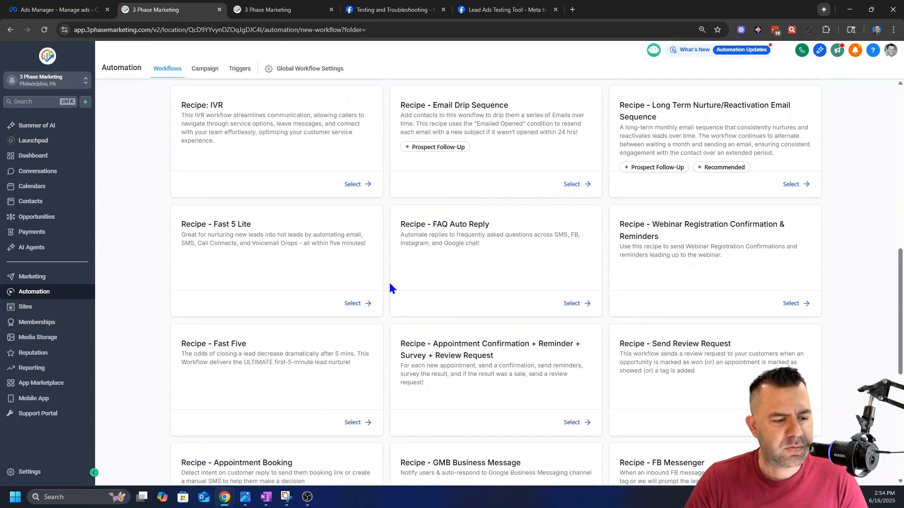
left_click_drag(283, 213, 238, 224)
left_click(238, 224)
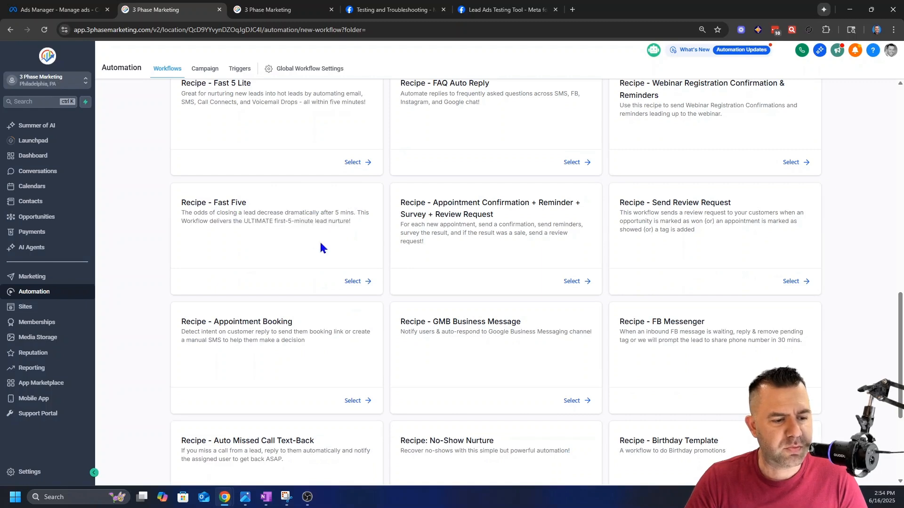
left_click(354, 282)
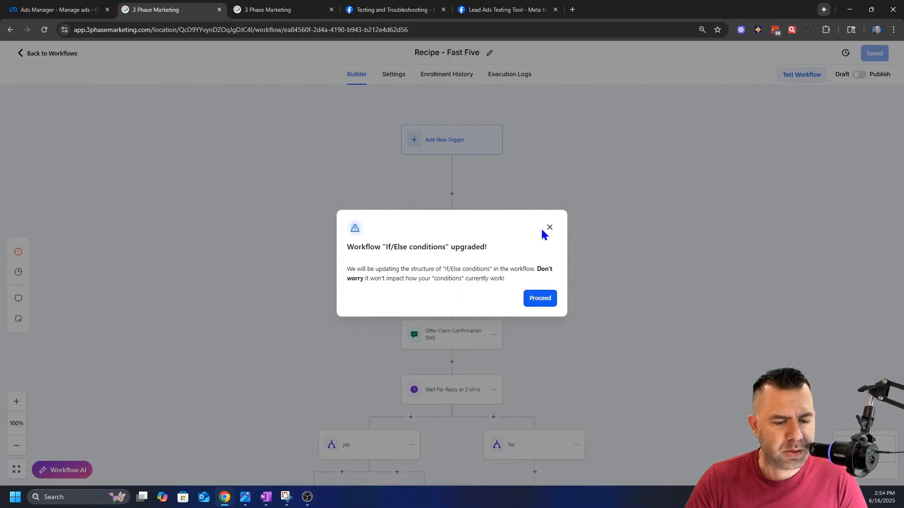
left_click(539, 299)
Step: Review the message contents of the Offer Claim Confirmation Email and Offer Claim Confirmation SMS actions
scroll(595, 296, "down", 2)
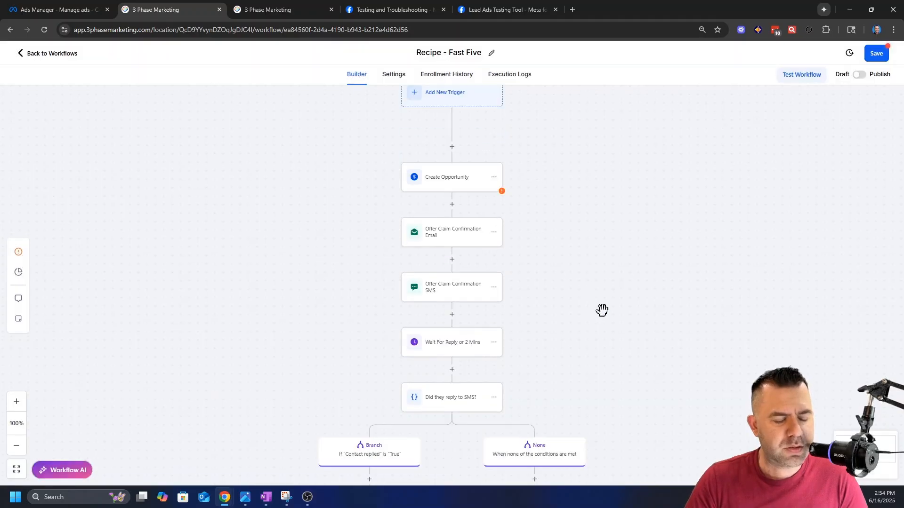
left_click(448, 195)
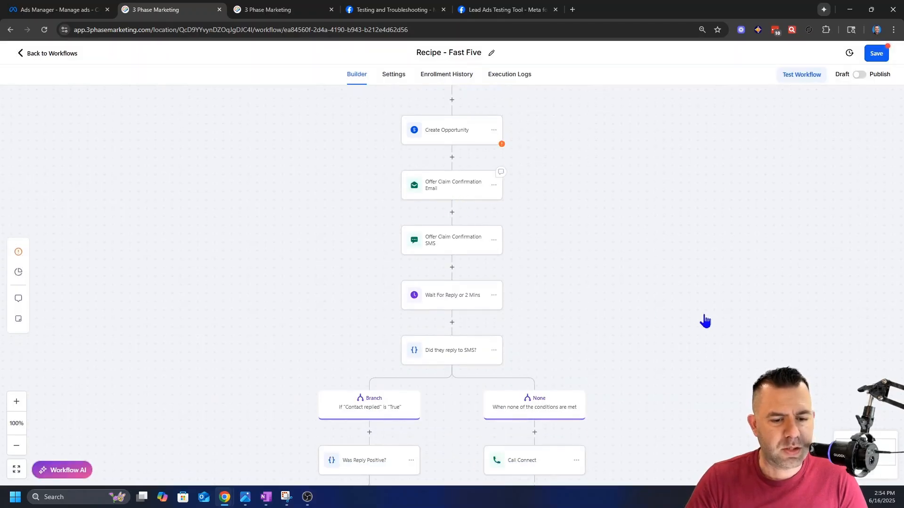
scroll(760, 346, "down", 4)
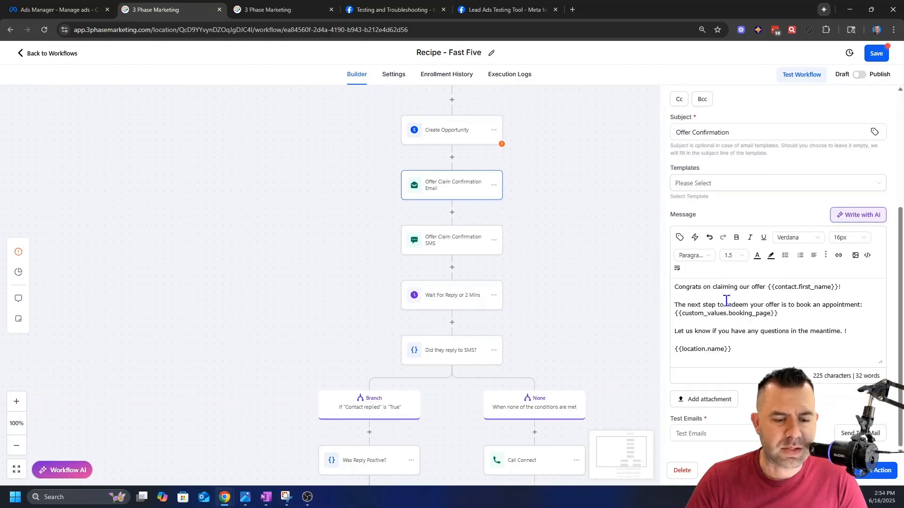
left_click(639, 332)
left_click(472, 244)
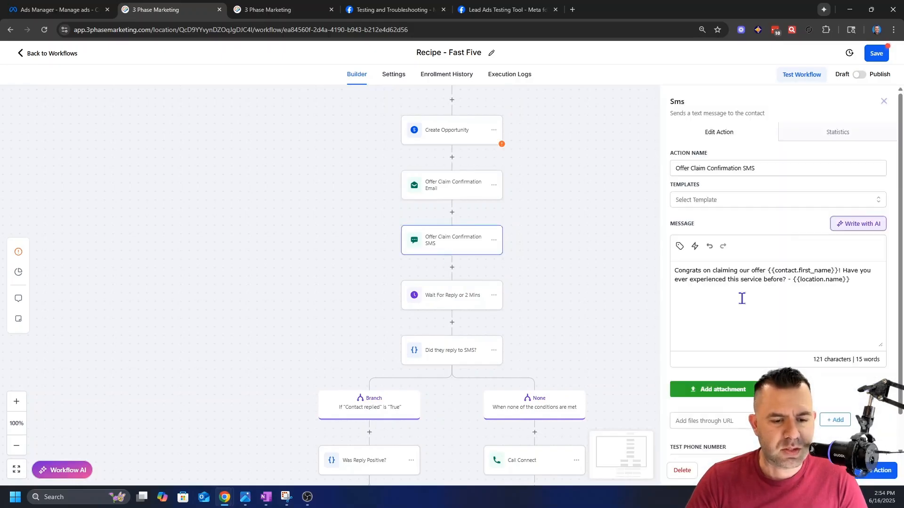
left_click(598, 251)
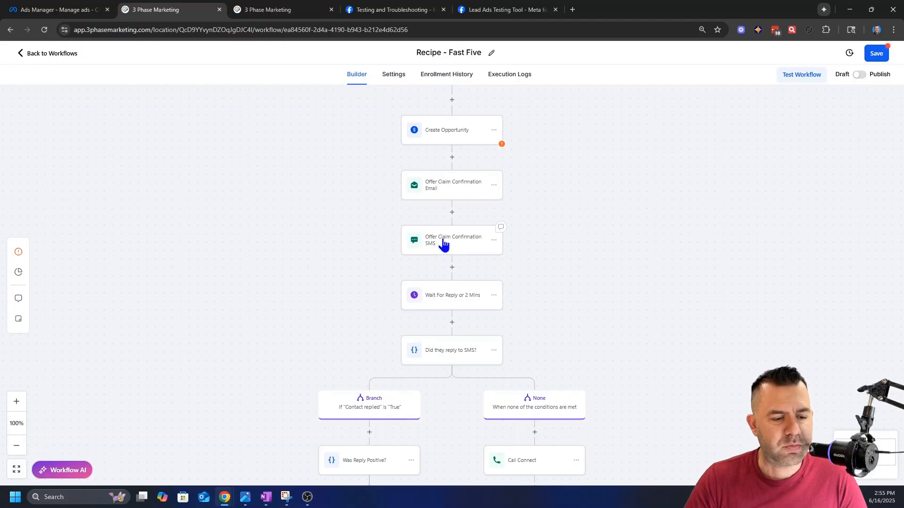
Step: Examine the reply branches and the Internal Notification action for contacts whose reply is not positive
scroll(659, 293, "down", 2)
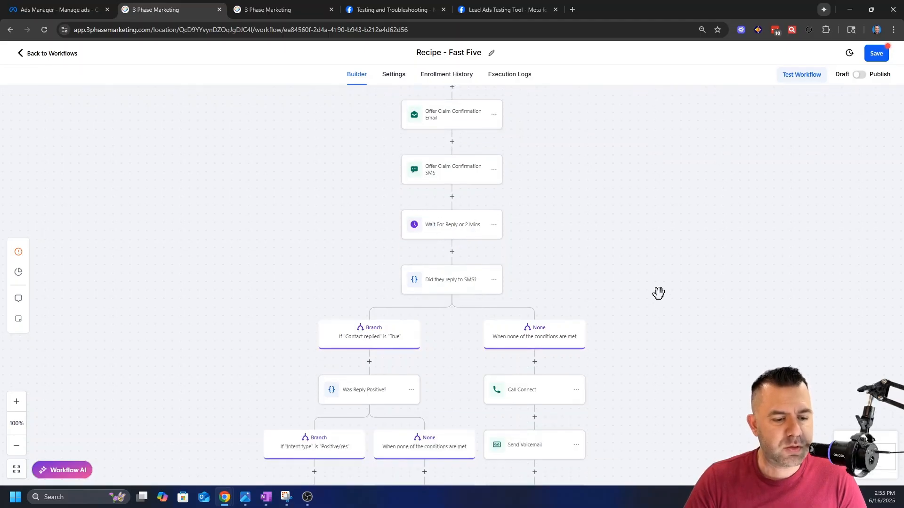
scroll(654, 298, "down", 1)
scroll(414, 311, "down", 3)
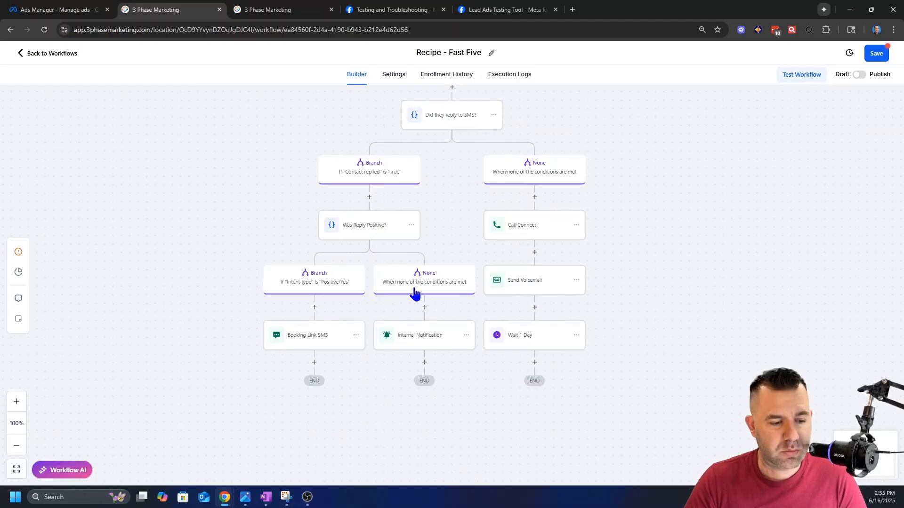
left_click(418, 337)
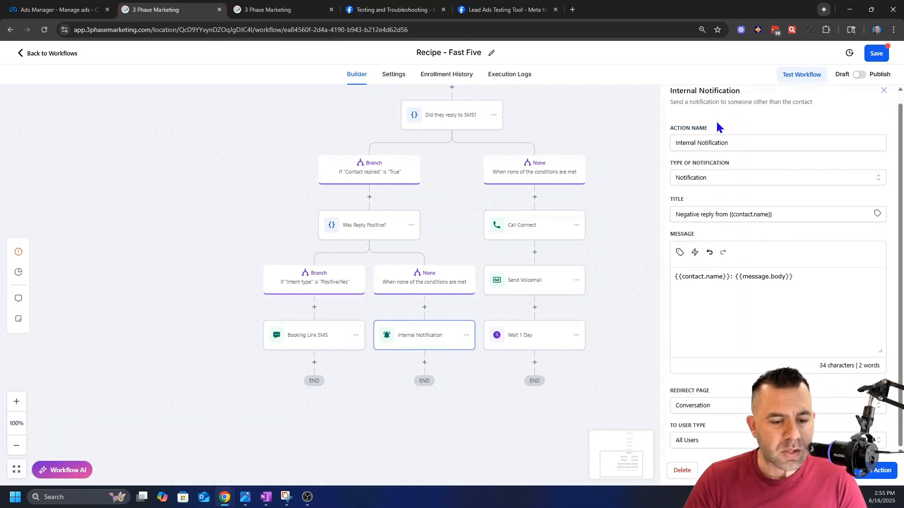
left_click(492, 203)
Step: Review the Call Connect action's whisper message in the no-reply branch and save the action
scroll(492, 204, "up", 3)
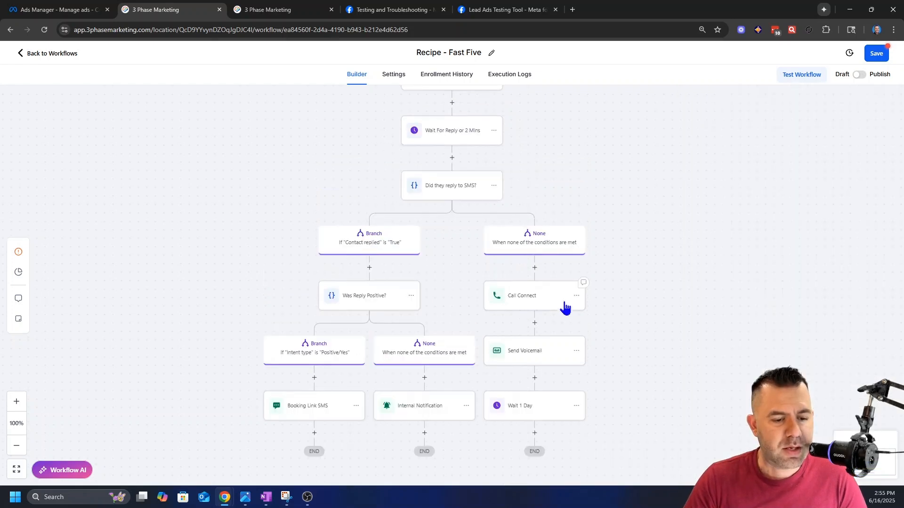
scroll(565, 308, "down", 2)
left_click(514, 260)
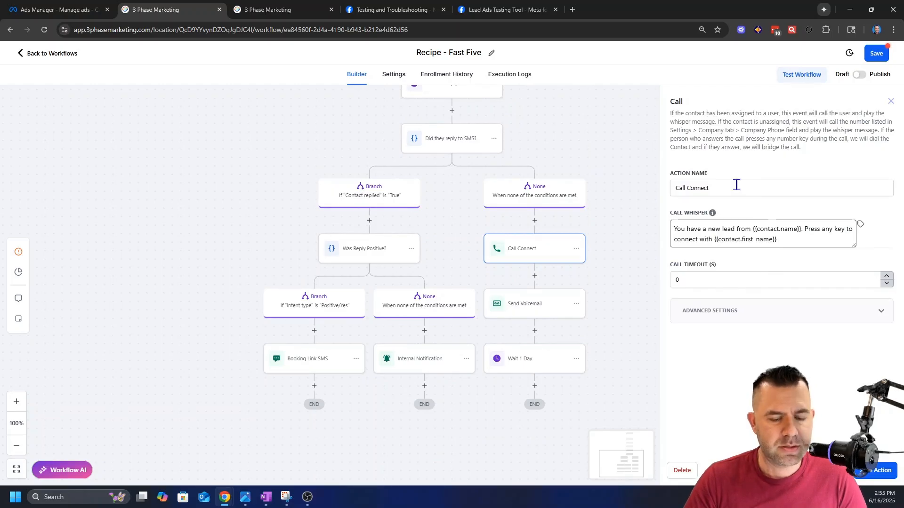
left_click(879, 471)
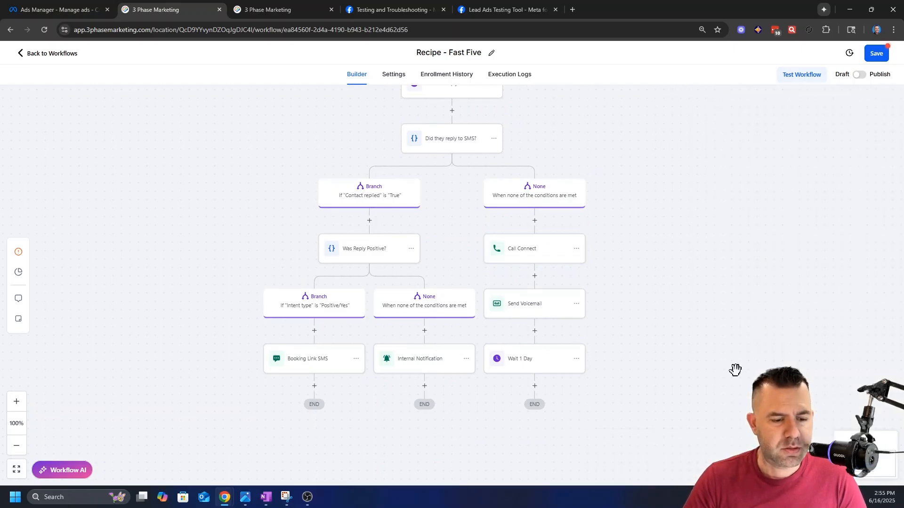
Step: Check the Send Voicemail action's audio file and the Wait 1 Day action in the no-reply branch
left_click(535, 309)
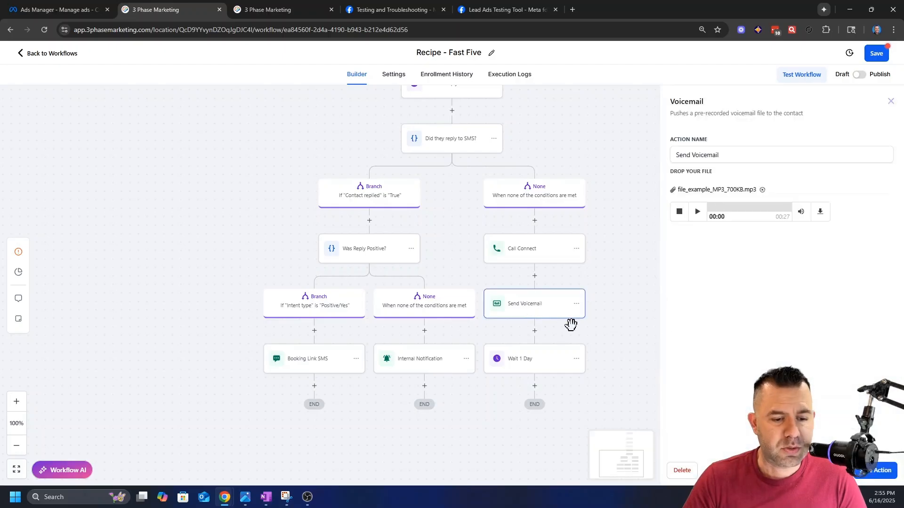
left_click_drag(729, 190, 710, 190)
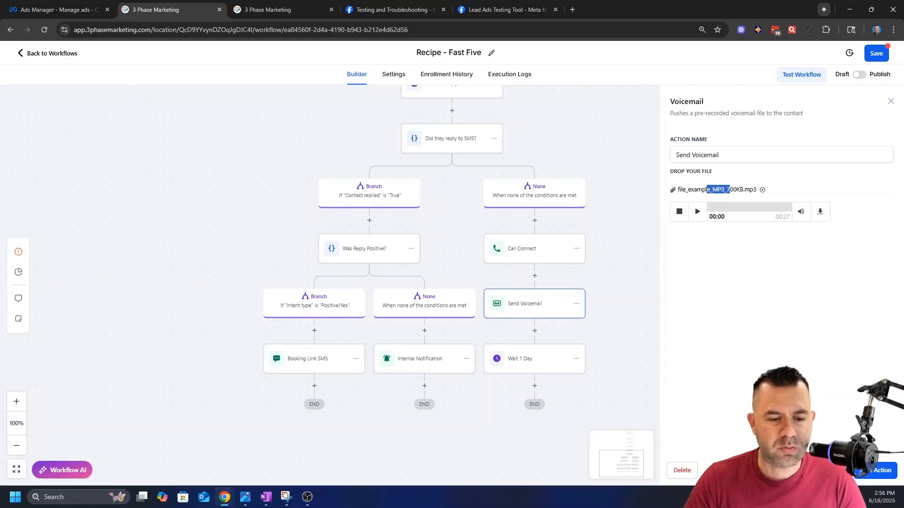
left_click(540, 361)
Step: Examine the whole Fast Five workflow from the ends of its branches back up to the trigger
scroll(624, 382, "down", 1)
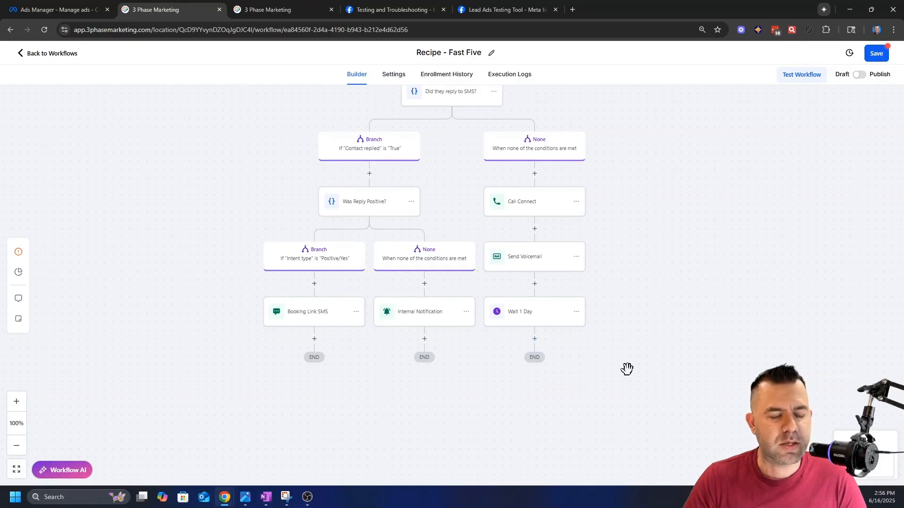
scroll(659, 366, "up", 1)
scroll(678, 372, "up", 2)
scroll(678, 373, "up", 2)
scroll(696, 381, "down", 2)
scroll(698, 387, "up", 6)
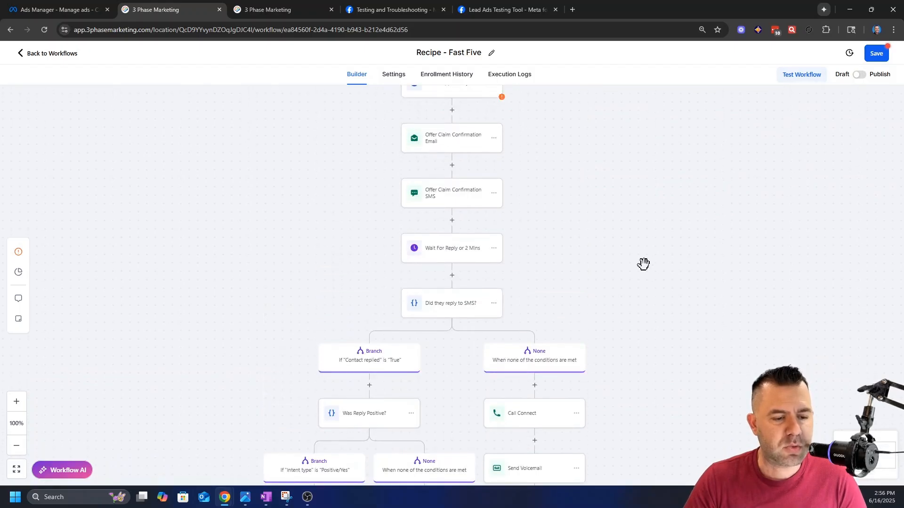
scroll(659, 336, "down", 2)
scroll(680, 355, "up", 5)
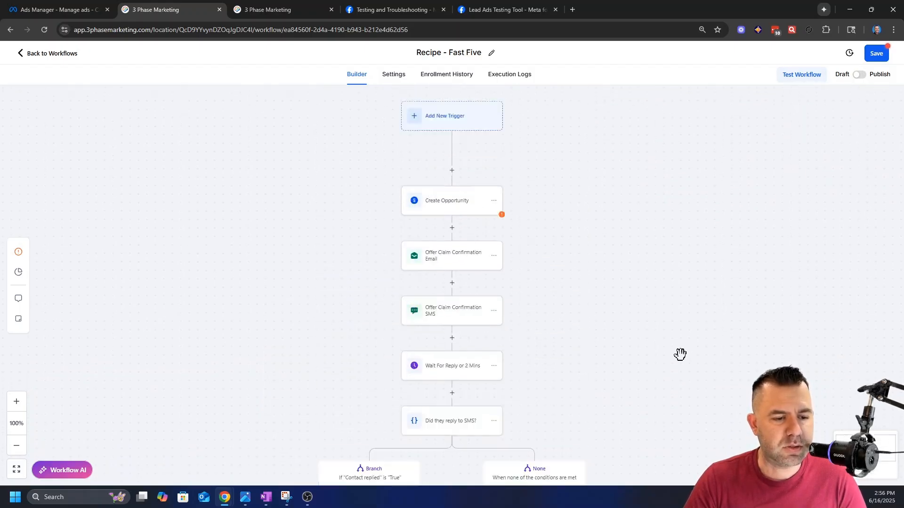
Step: Add a Facebook Lead Form Submitted trigger to the Recipe - Fast Five workflow
scroll(621, 259, "down", 1)
scroll(589, 272, "up", 2)
scroll(597, 346, "down", 2)
scroll(555, 362, "up", 2)
scroll(507, 377, "down", 1)
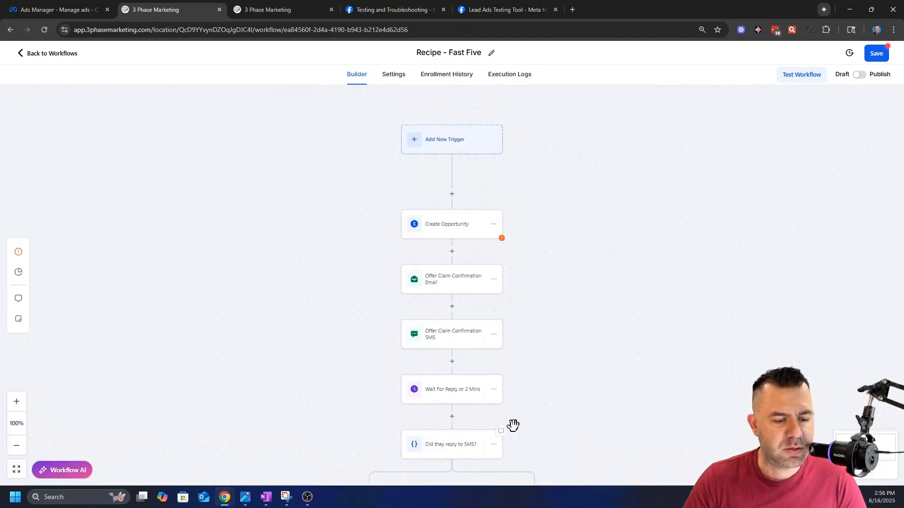
scroll(514, 425, "up", 2)
left_click(463, 219)
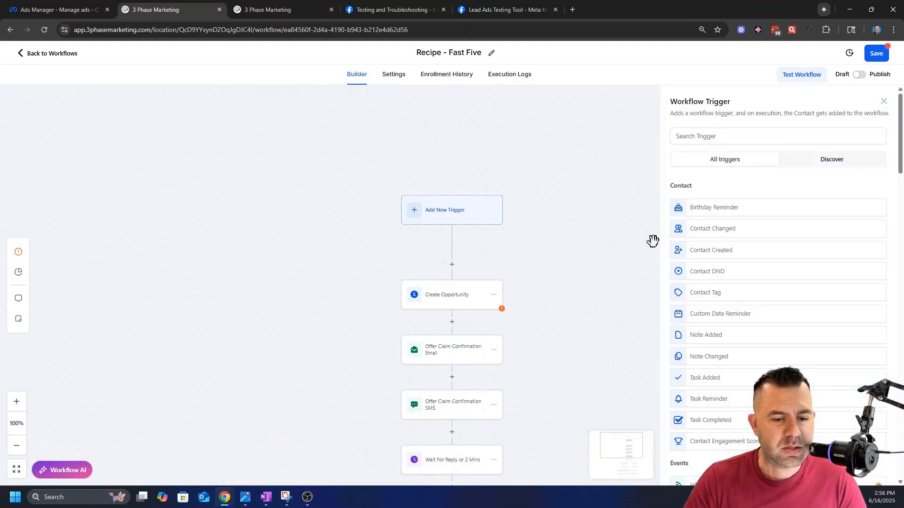
left_click(702, 135)
type("face")
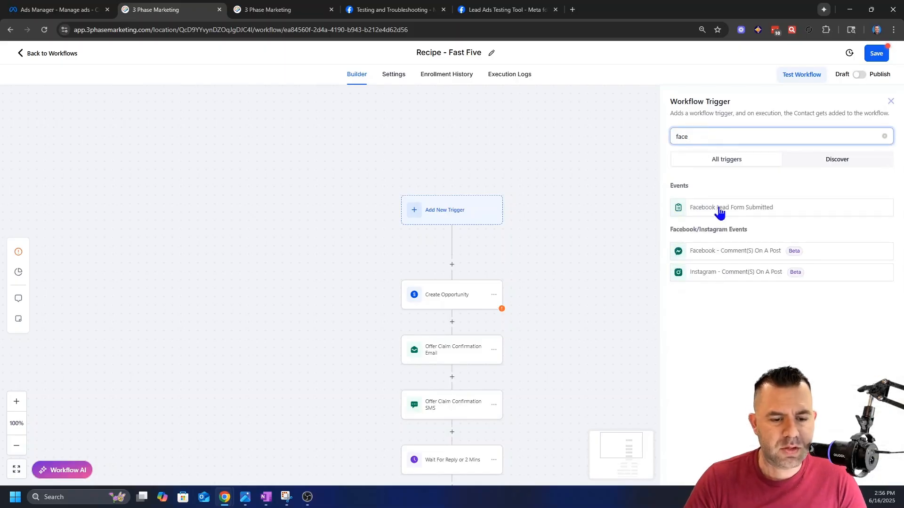
left_click(710, 208)
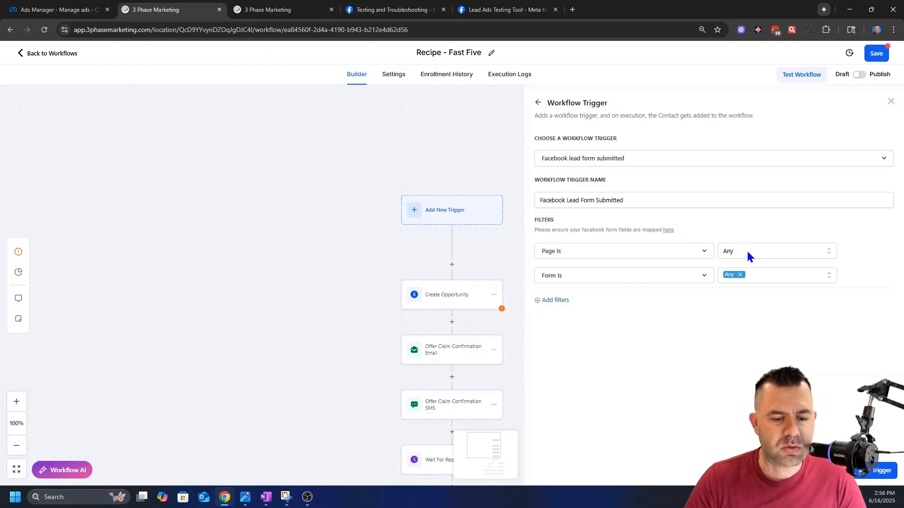
Step: Filter the trigger to the R4Marketing.ai page and only the 3 Phase Free Audit 0.3 form, and save the trigger
left_click(762, 254)
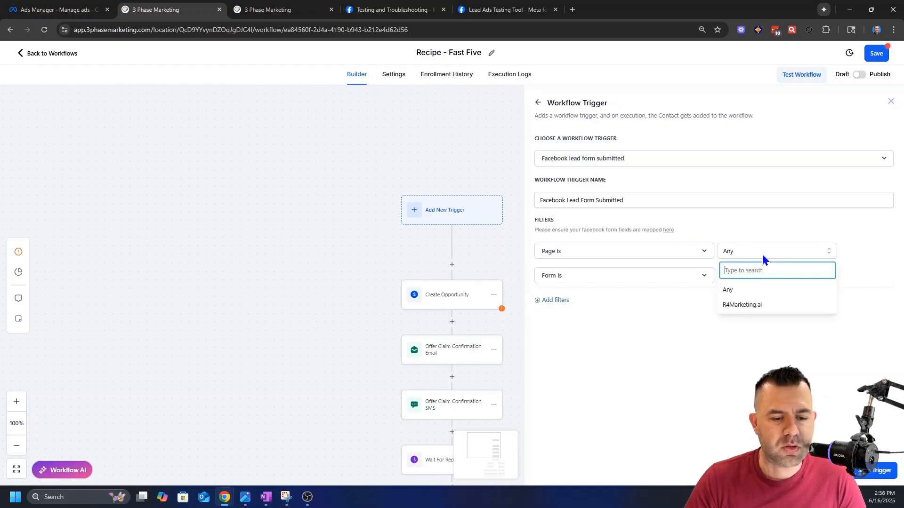
left_click(742, 306)
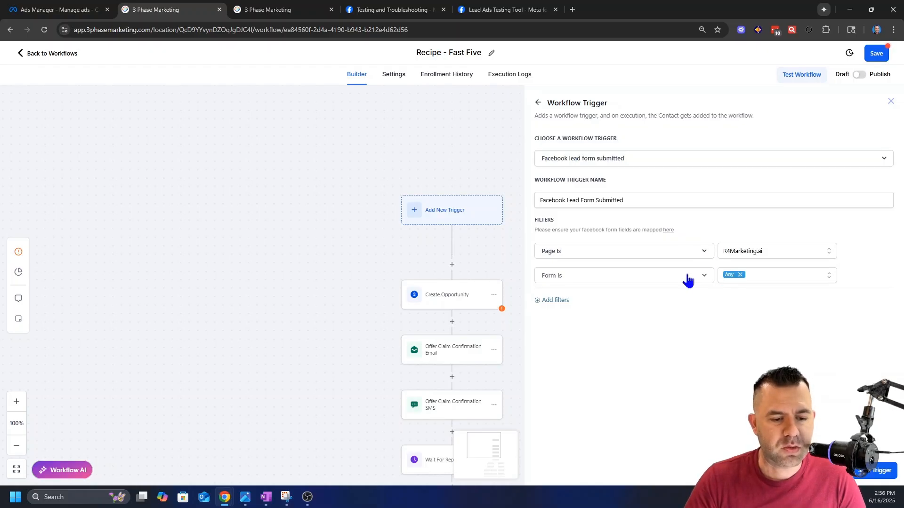
left_click(770, 275)
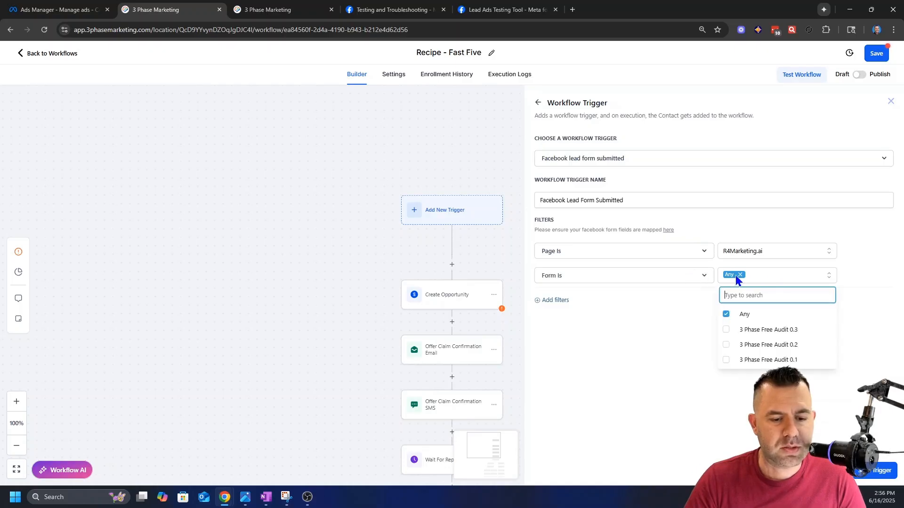
left_click(727, 317)
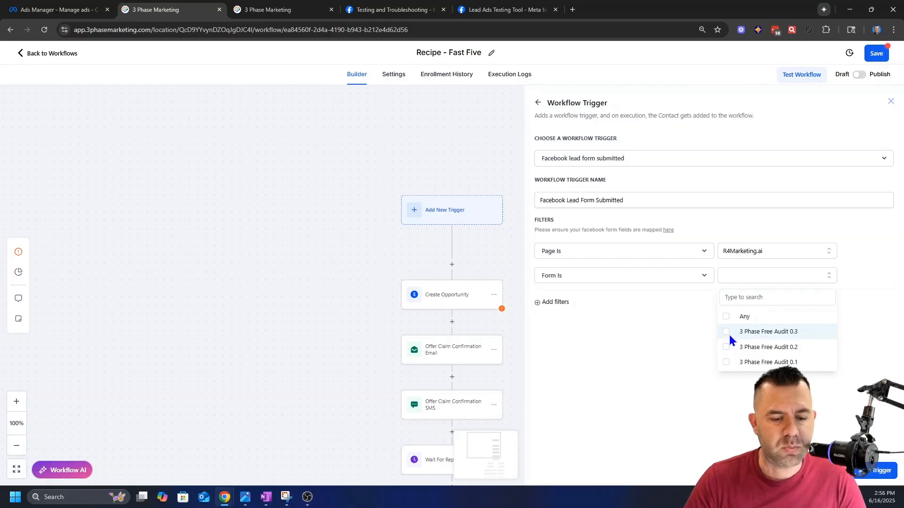
left_click(725, 332)
left_click(682, 336)
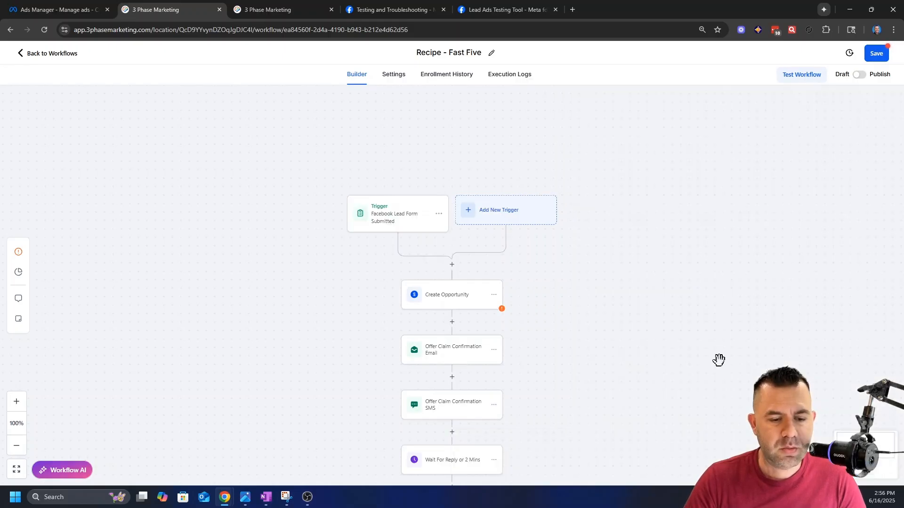
Step: Consult Meta's Testing and Troubleshooting guide for debugging the real-time lead integration and follow its testing tool link
scroll(626, 256, "down", 2)
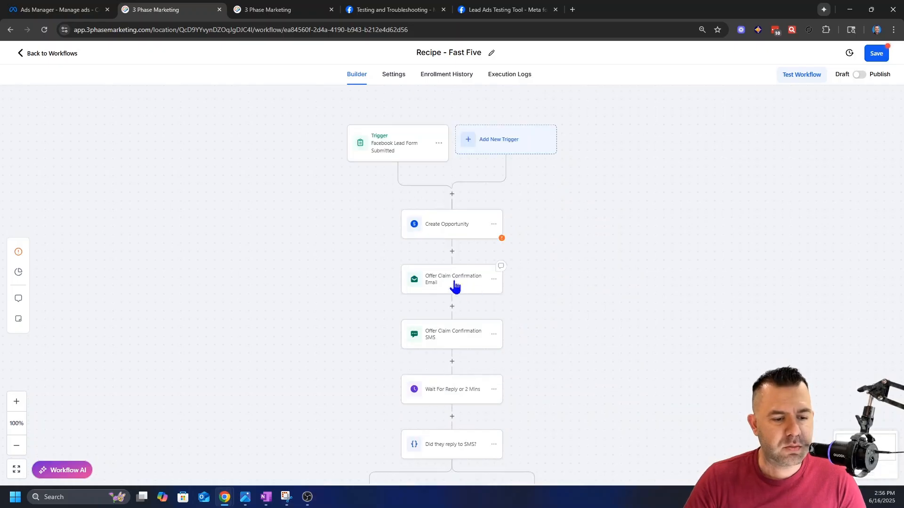
scroll(446, 320, "down", 2)
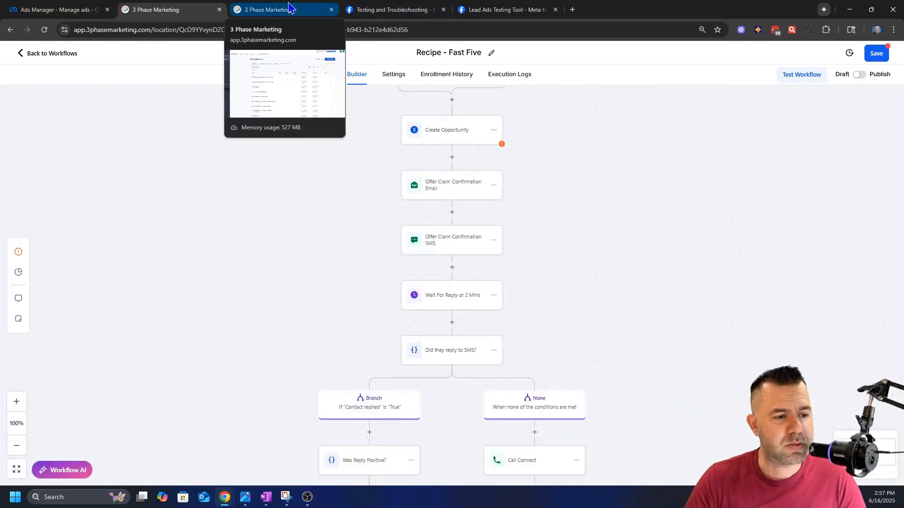
left_click(494, 10)
left_click(390, 11)
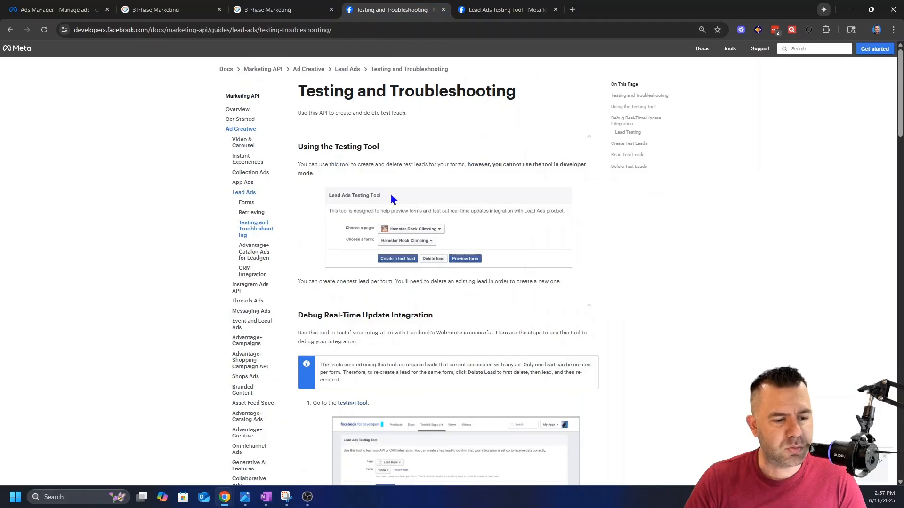
scroll(363, 305, "down", 3)
left_click(349, 262)
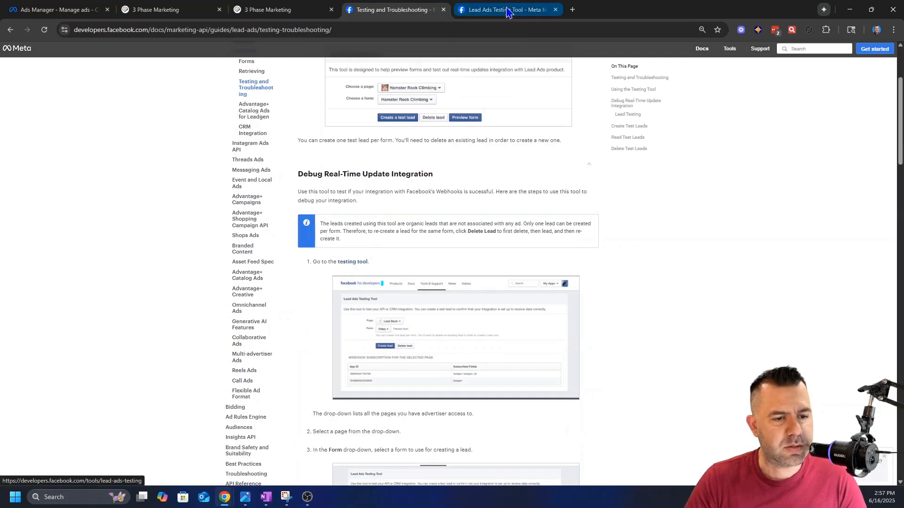
Step: Check the web address and the page and form choices of Meta's Lead Ads Testing Tool
mouse_move(216, 29)
left_mouse_down()
mouse_move(71, 30)
mouse_move(210, 34)
left_mouse_up()
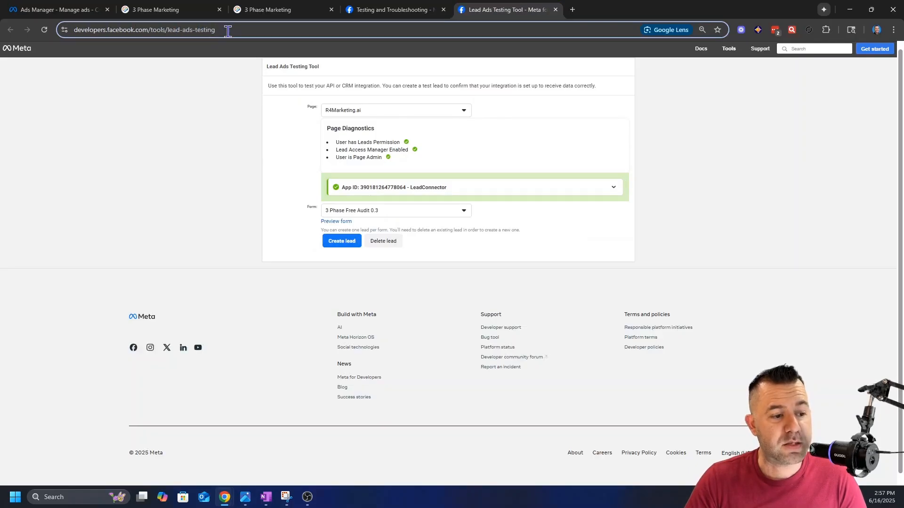
left_click_drag(227, 31, 76, 36)
double_click(353, 111)
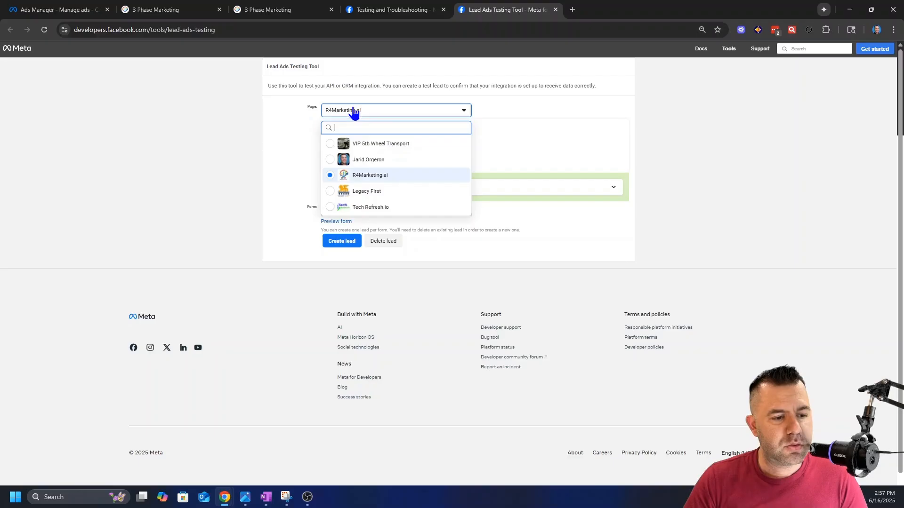
left_click(363, 211)
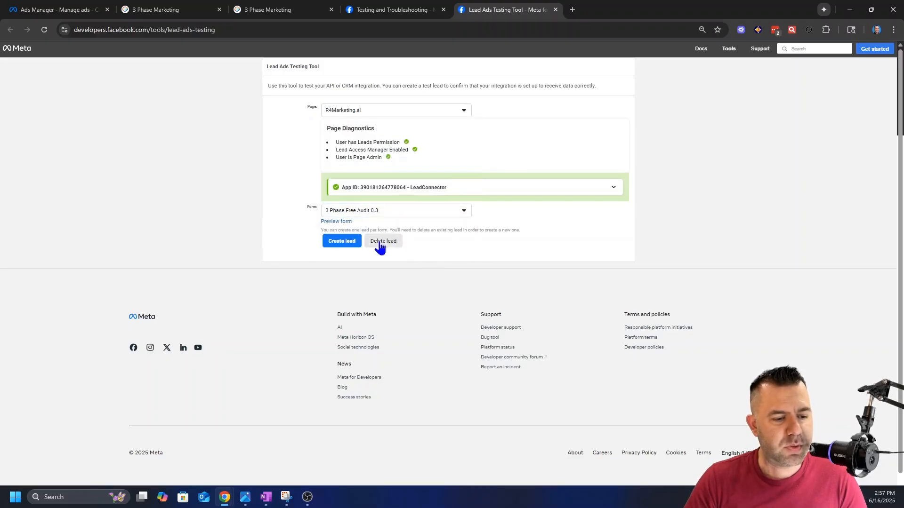
Step: Preview the 3 Phase Free Audit 0.3 form, inspect its website, email and first name fields, and cancel without submitting
left_click(336, 221)
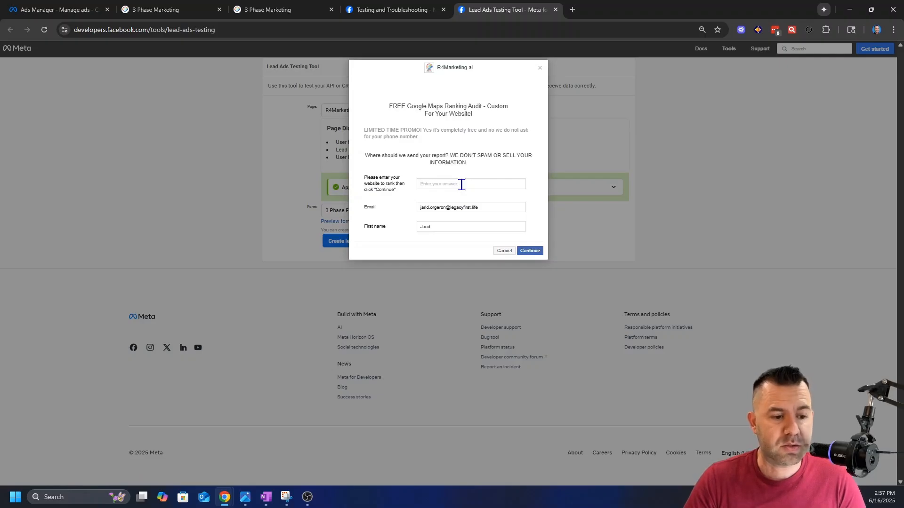
left_click(461, 184)
left_click(457, 229)
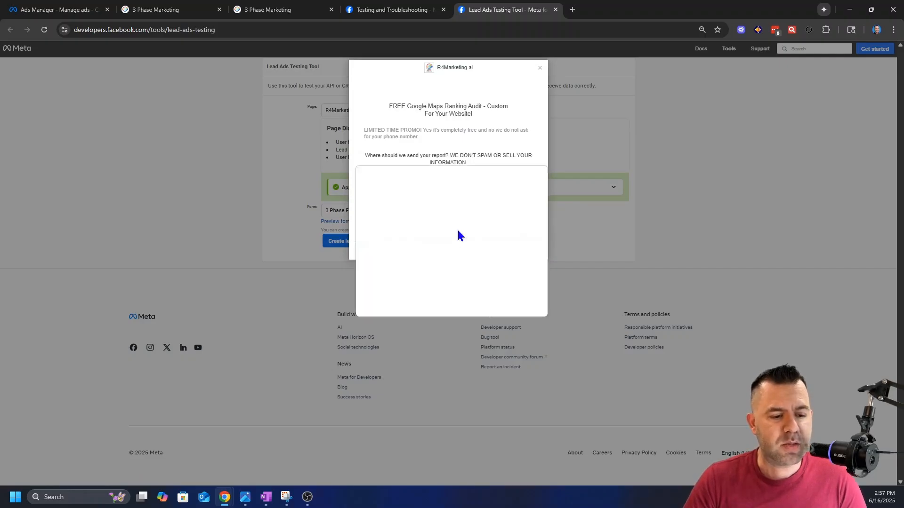
left_click(536, 174)
left_click(501, 247)
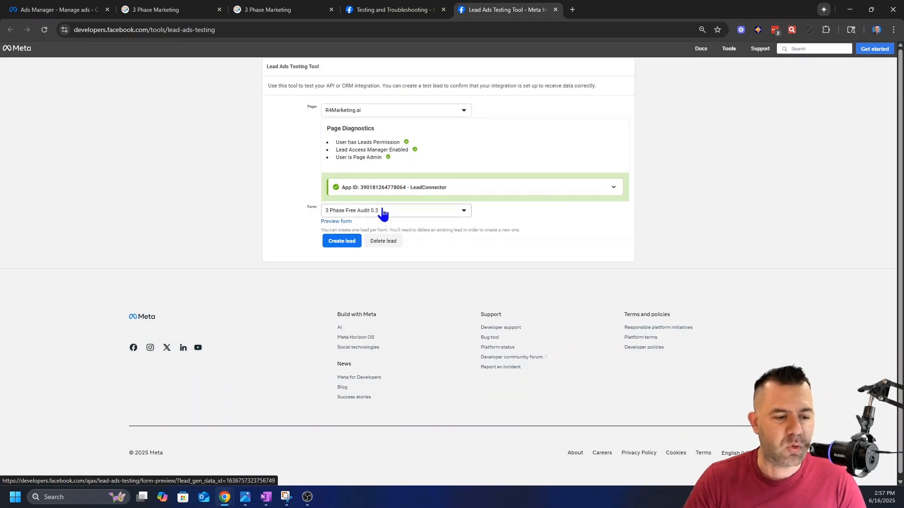
left_click(339, 223)
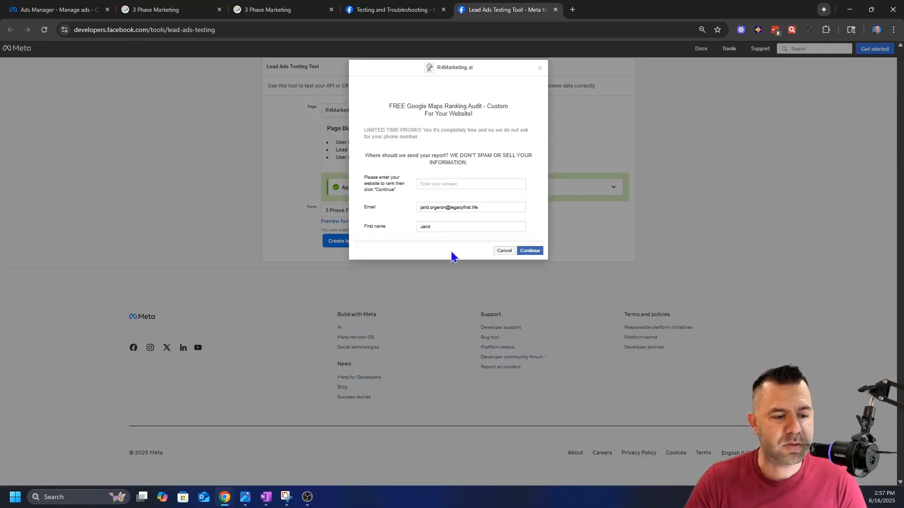
left_click(504, 250)
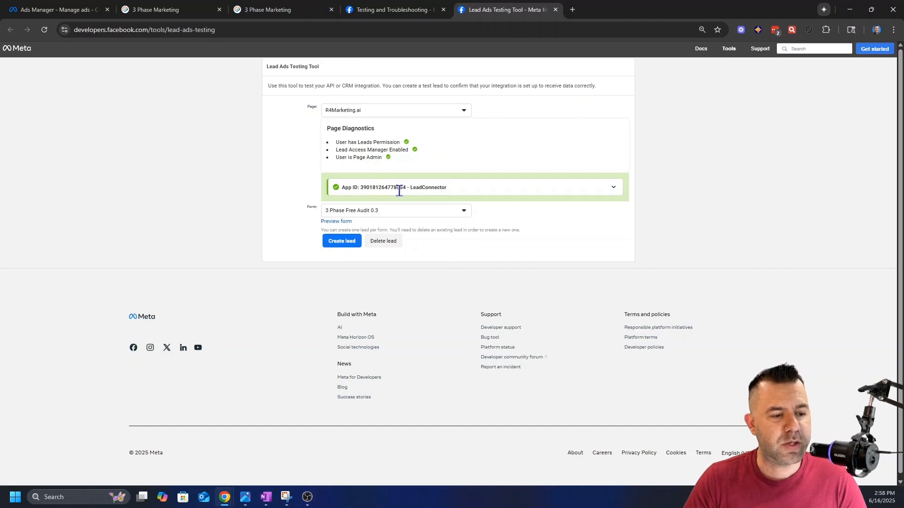
Step: Switch back to the CRM, check the Fast Five workflow's execution logs and enrollment history, and return to its builder
left_click(291, 11)
left_click(391, 10)
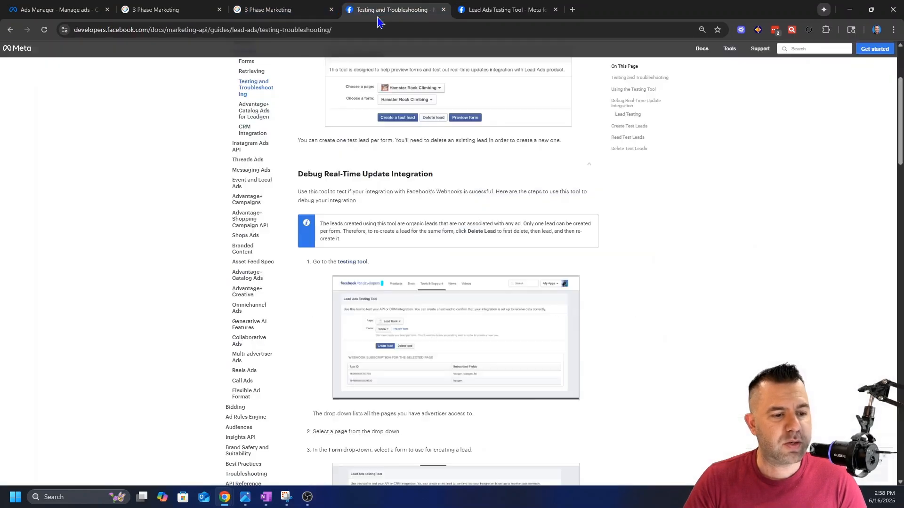
left_click(190, 12)
scroll(504, 363, "up", 2)
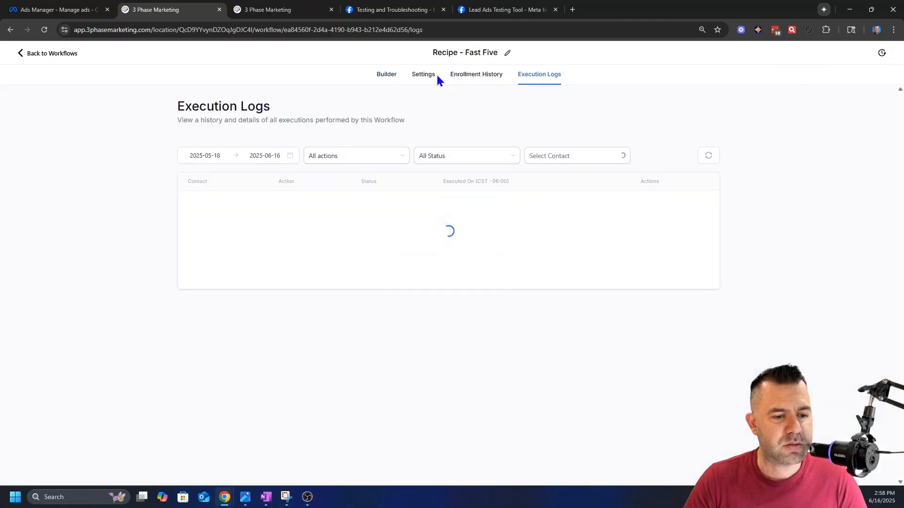
left_click(452, 74)
left_click(359, 75)
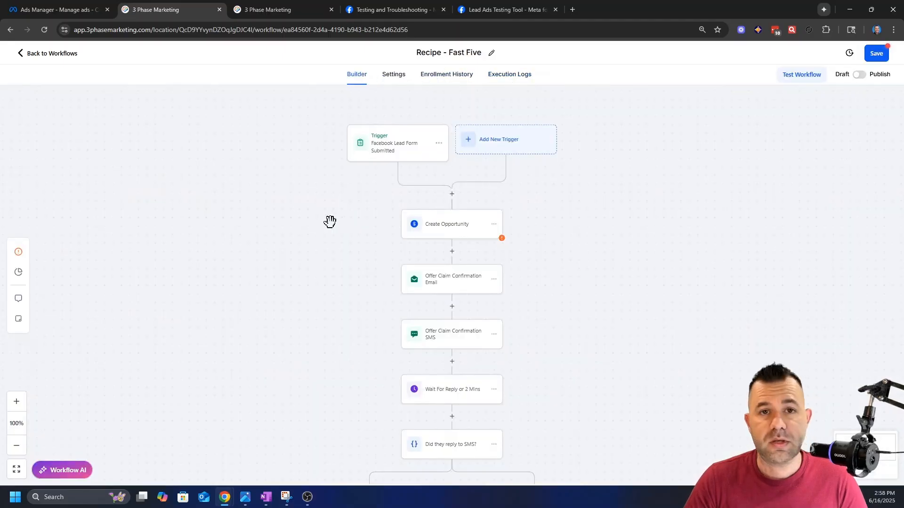